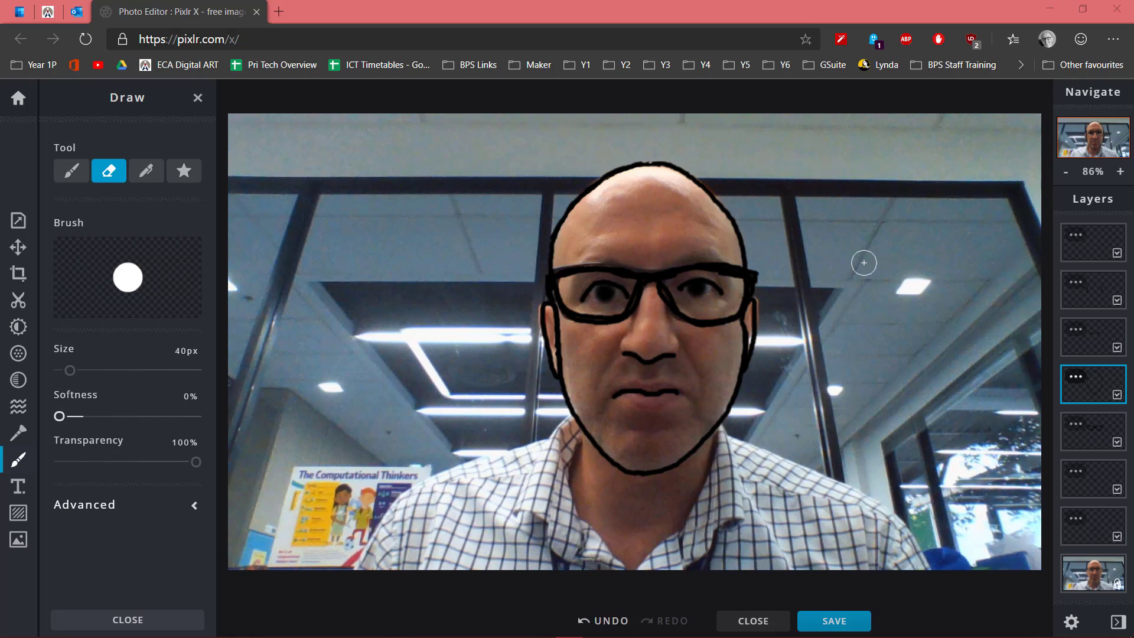
- Blink the head outline layer's visibility to identify it, then drag it to the top of the Layers stack
left_click(1117, 398)
left_click(1118, 398)
left_click(1118, 398)
left_click(1118, 398)
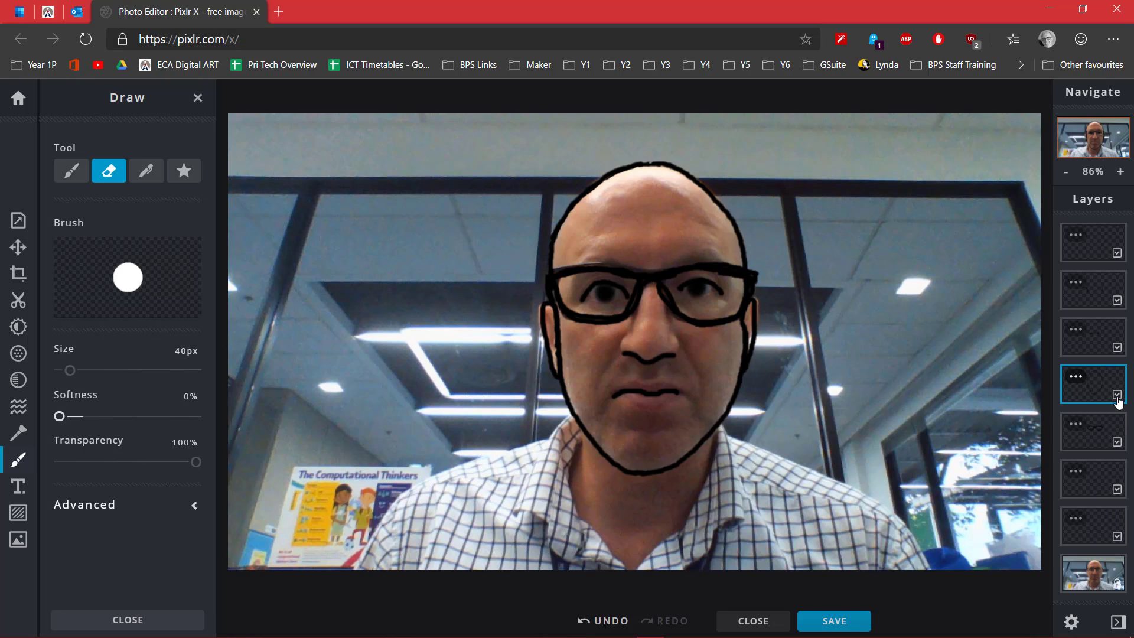
left_click(1117, 398)
left_click(1117, 398)
left_click(1117, 398)
left_click(1117, 398)
left_click(1117, 398)
left_click(1117, 398)
left_click(1117, 398)
left_click(1117, 398)
left_click(1118, 398)
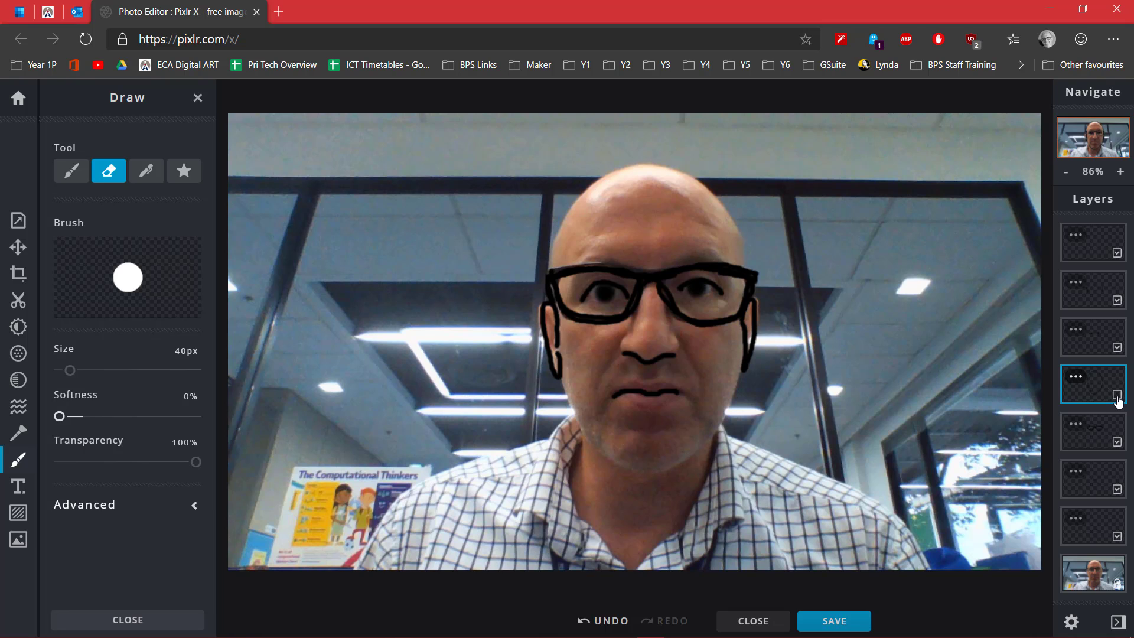
left_click(1117, 398)
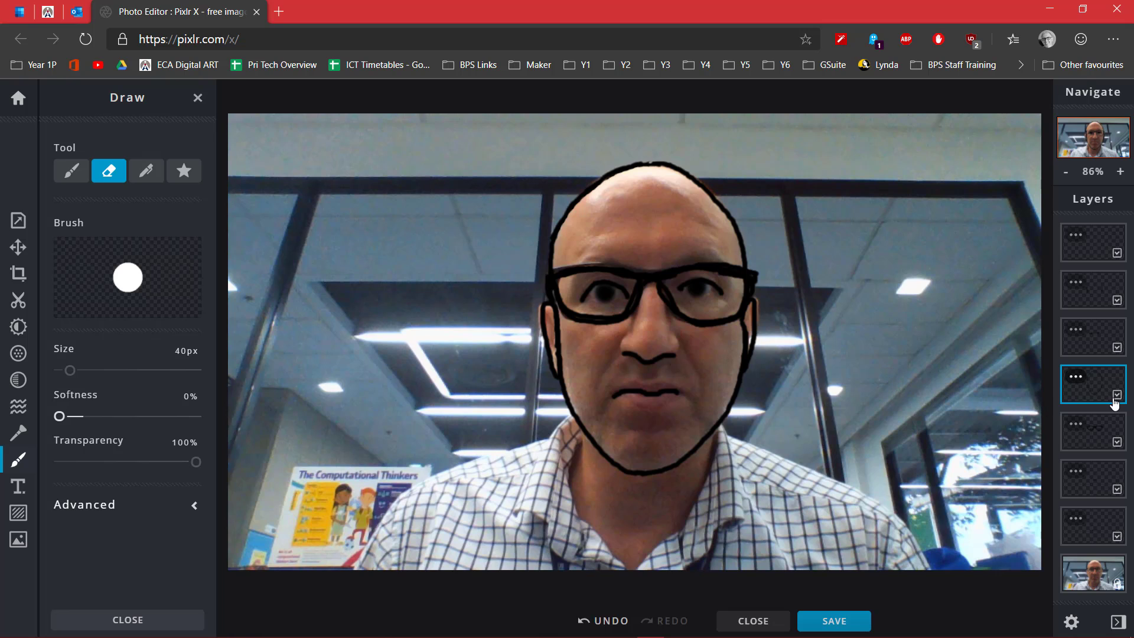
left_click_drag(1098, 390, 1122, 241)
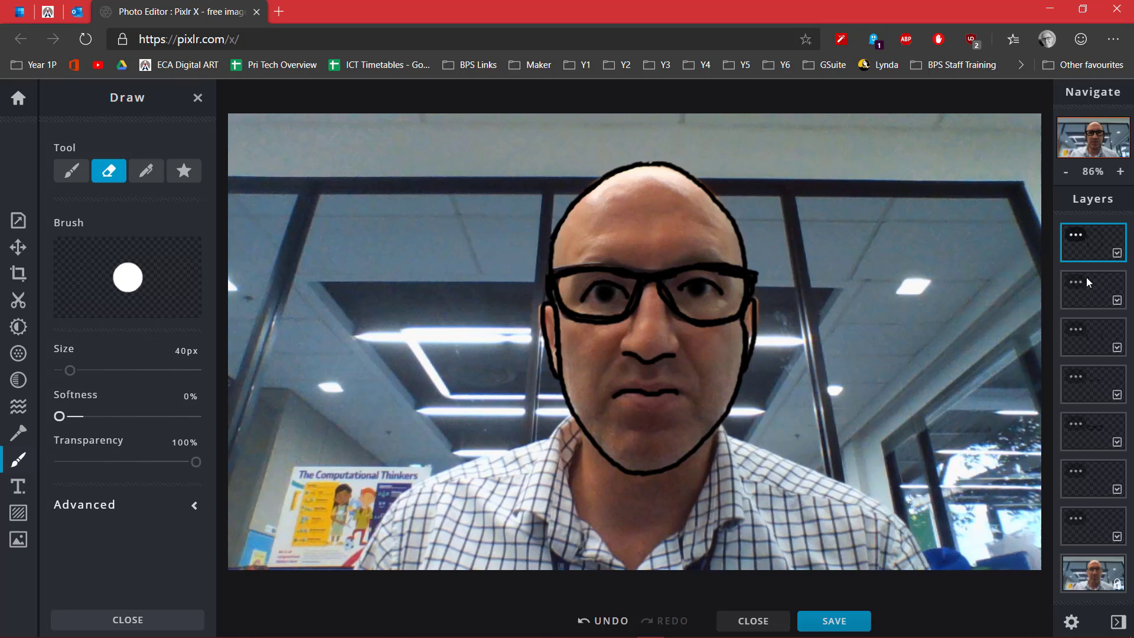
- Unlock the background photo layer and drag it up to the second slot, under the outline layer
left_click(1118, 587)
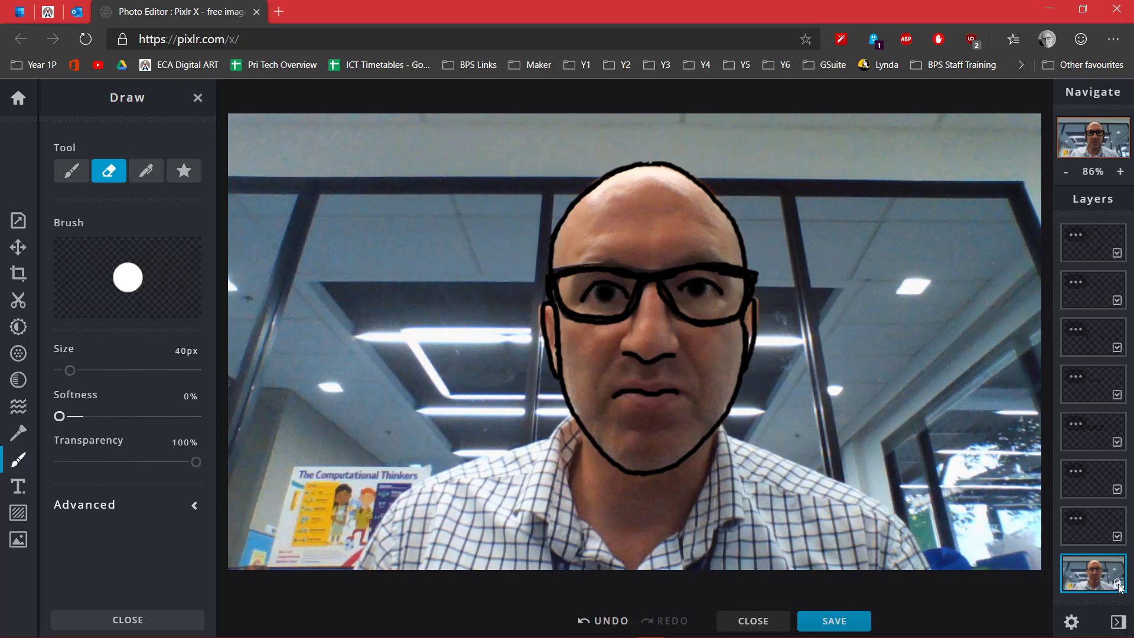
left_click(1118, 587)
left_click(1116, 587)
left_click(1117, 585)
left_click(1117, 586)
left_click(1116, 586)
left_click(1116, 586)
left_click(1115, 586)
mouse_move(1099, 579)
left_mouse_down()
mouse_move(1097, 245)
mouse_move(1105, 293)
mouse_move(1108, 252)
mouse_move(1104, 292)
left_mouse_up()
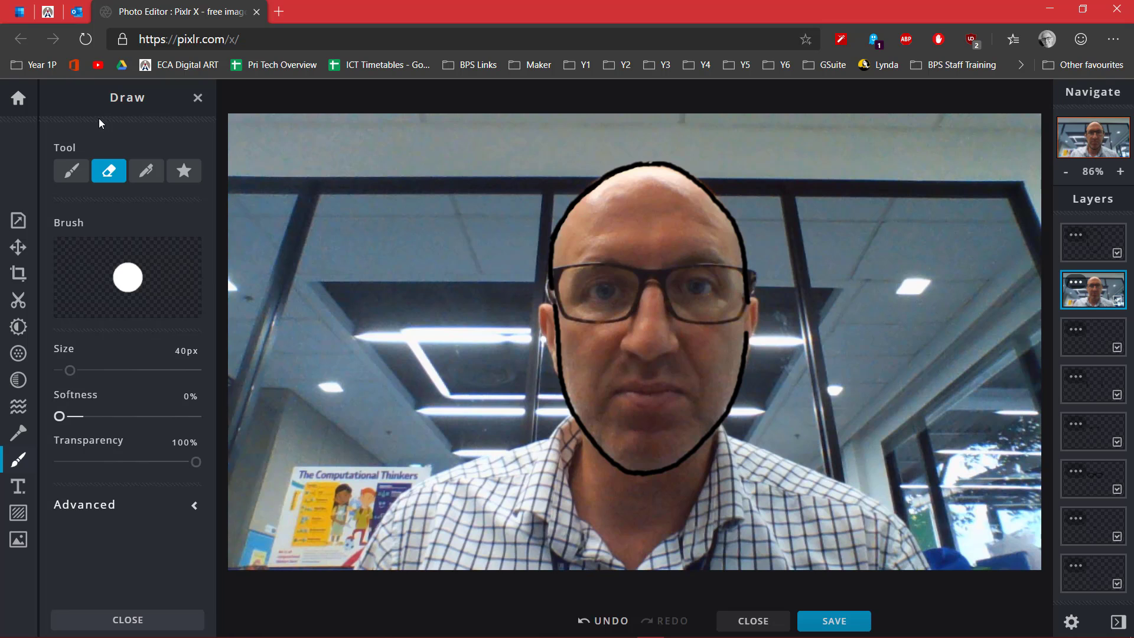
- Switch to the Brush and eyedrop the forehead to set the colour to #AB6F61
left_click(71, 171)
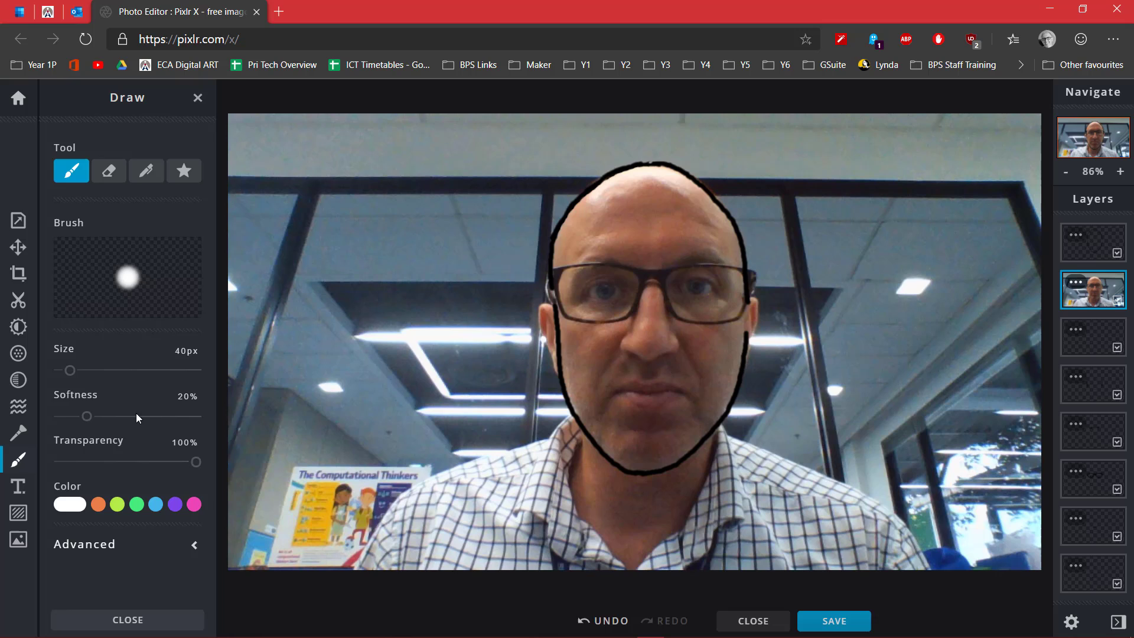
left_click(71, 504)
scroll(100, 517, "down", 3)
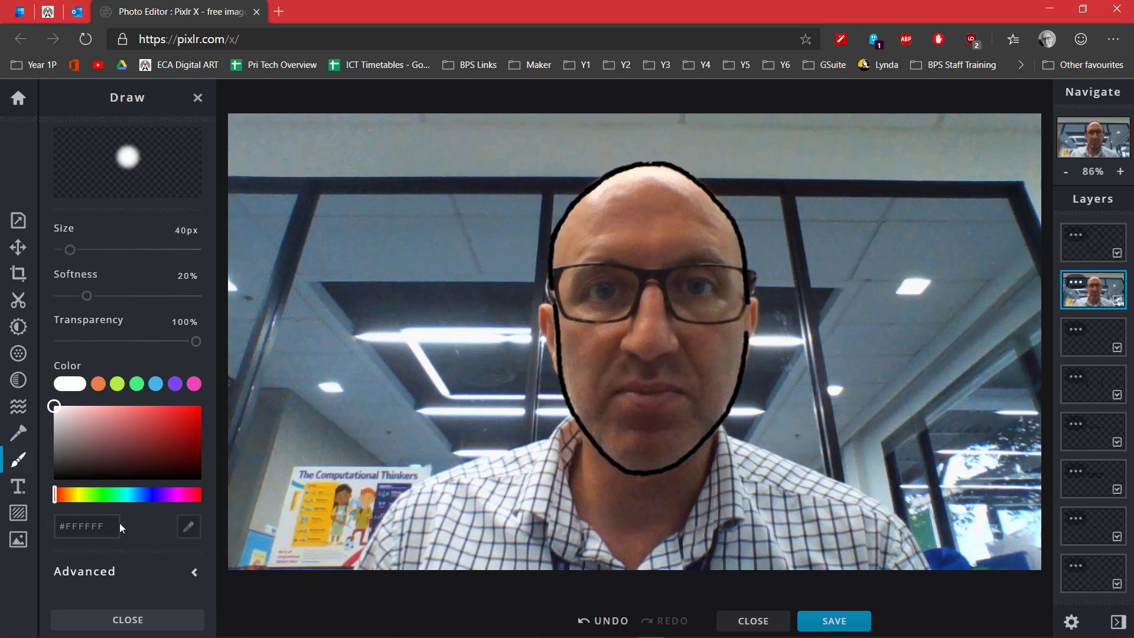
left_click(189, 518)
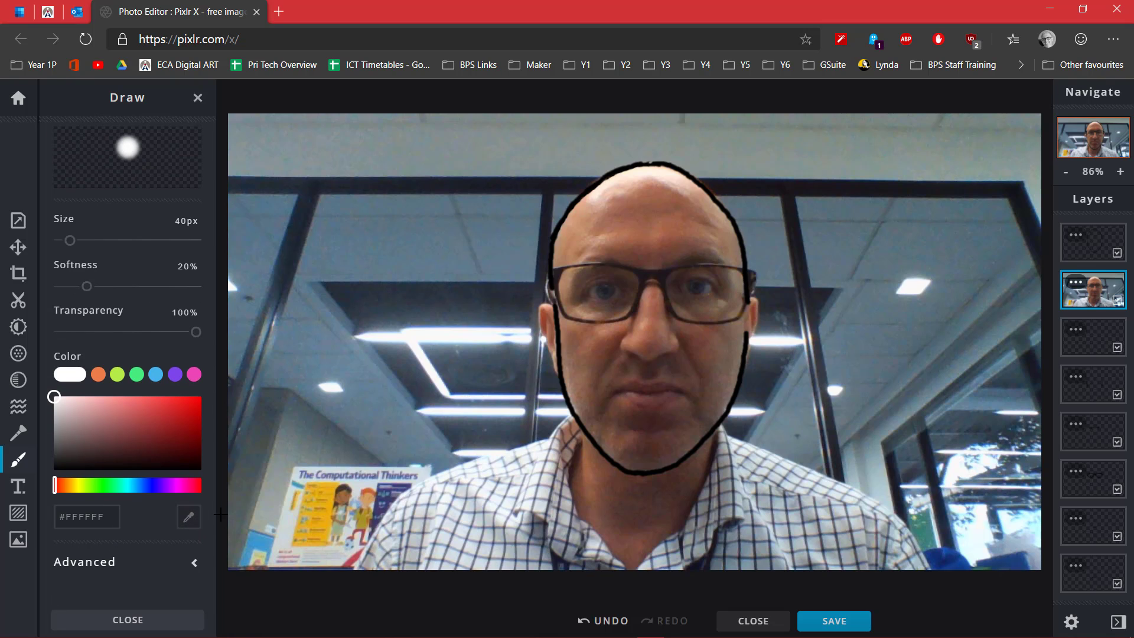
left_click(629, 197)
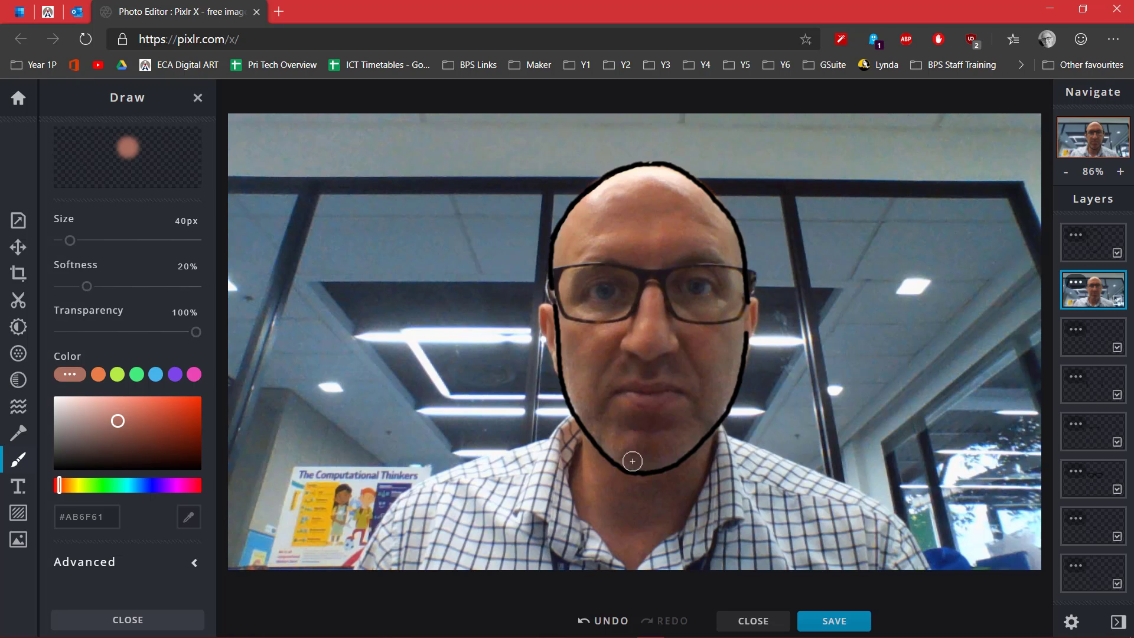
- Add a new empty layer at the top of the Layers stack
scroll(1104, 541, "down", 1)
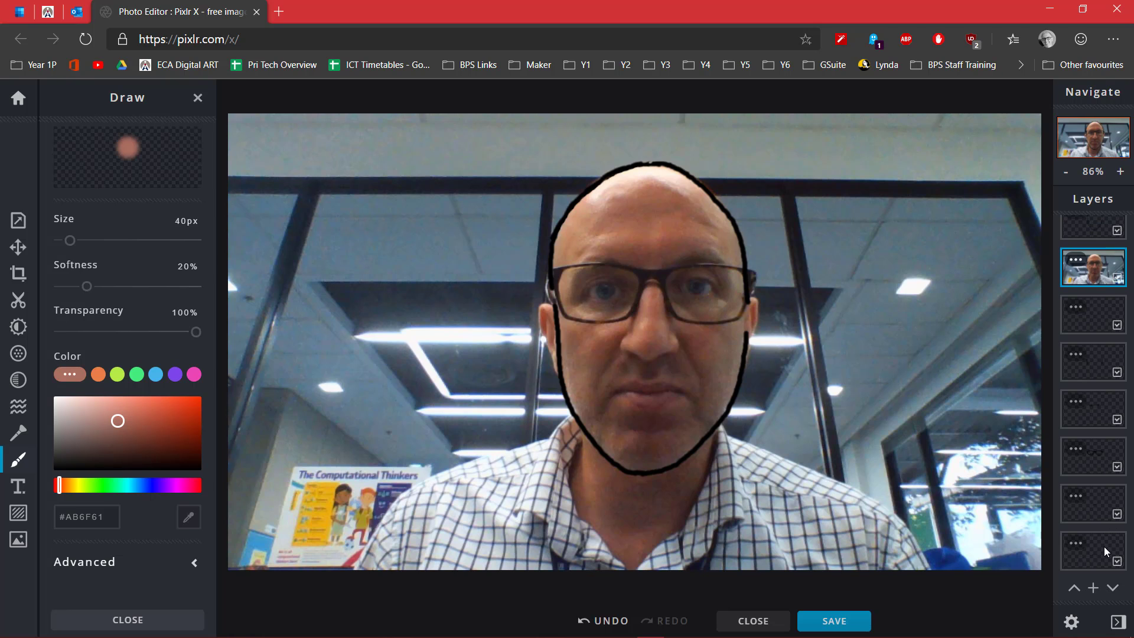
left_click(1094, 590)
left_click(496, 386)
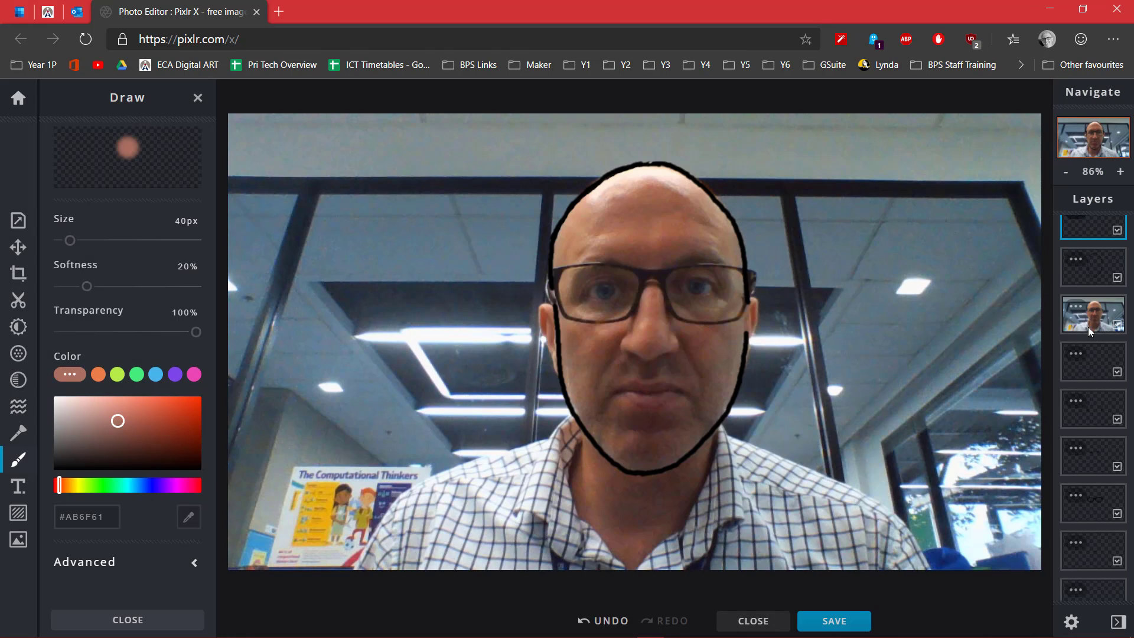
scroll(1090, 322, "up", 1)
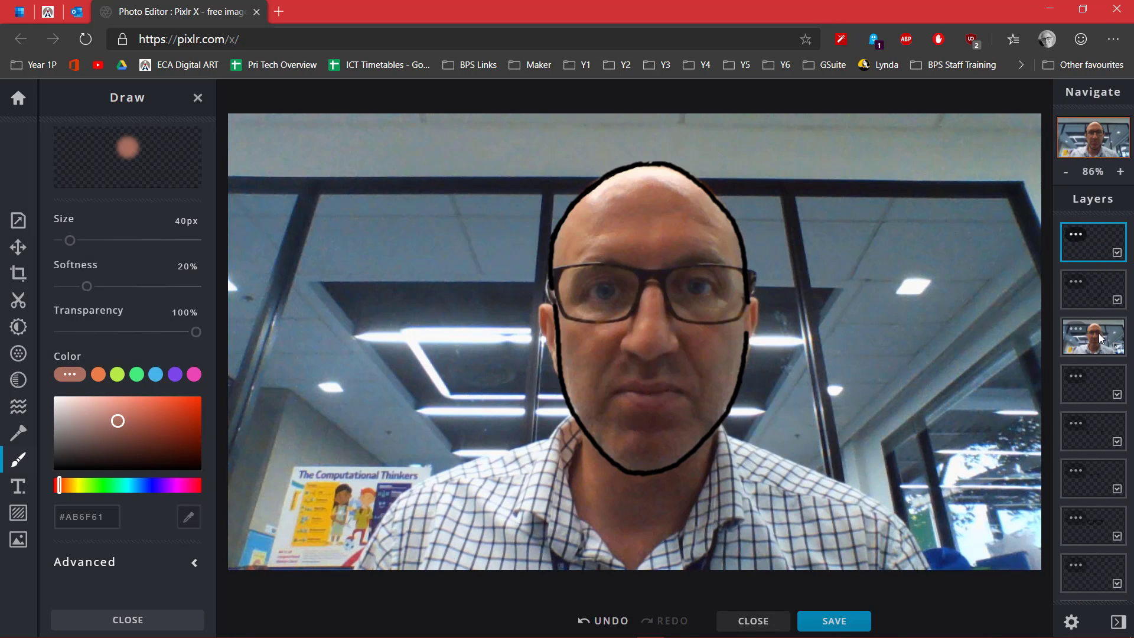
mouse_move(1101, 241)
left_mouse_down()
mouse_move(1105, 283)
mouse_move(1101, 231)
left_mouse_up()
- Paint the forehead, crown, sides and cheeks inside the outline with the skin colour
mouse_move(645, 193)
left_mouse_down()
mouse_move(598, 271)
mouse_move(617, 202)
mouse_move(577, 248)
mouse_move(595, 212)
mouse_move(574, 249)
mouse_move(585, 219)
mouse_move(566, 255)
mouse_move(570, 236)
mouse_move(605, 196)
mouse_move(574, 264)
mouse_move(575, 366)
mouse_move(564, 282)
mouse_move(582, 407)
mouse_move(620, 455)
mouse_move(657, 454)
mouse_move(690, 427)
mouse_move(709, 377)
mouse_move(706, 301)
mouse_move(667, 383)
mouse_move(668, 256)
mouse_move(570, 243)
left_mouse_up()
mouse_move(592, 202)
left_mouse_down()
mouse_move(633, 180)
mouse_move(603, 202)
mouse_move(622, 183)
mouse_move(602, 200)
mouse_move(613, 186)
mouse_move(670, 176)
mouse_move(701, 202)
mouse_move(732, 259)
mouse_move(706, 221)
mouse_move(620, 242)
mouse_move(665, 201)
mouse_move(578, 217)
left_mouse_up()
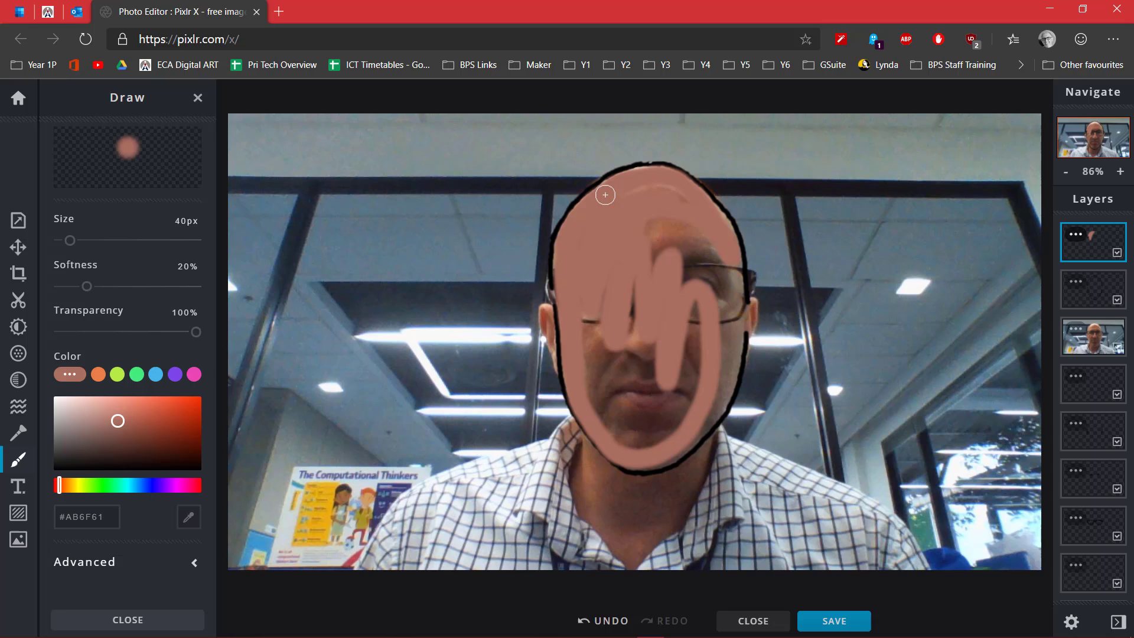
mouse_move(642, 179)
left_mouse_down()
mouse_move(593, 394)
mouse_move(594, 277)
mouse_move(613, 262)
mouse_move(638, 275)
mouse_move(652, 342)
mouse_move(656, 270)
mouse_move(623, 220)
mouse_move(637, 201)
mouse_move(696, 219)
mouse_move(697, 204)
mouse_move(727, 239)
mouse_move(713, 221)
mouse_move(731, 289)
mouse_move(729, 351)
mouse_move(713, 324)
mouse_move(696, 329)
mouse_move(673, 265)
mouse_move(685, 333)
mouse_move(716, 286)
mouse_move(733, 331)
mouse_move(721, 384)
mouse_move(676, 445)
mouse_move(711, 395)
left_mouse_up()
mouse_move(730, 357)
left_mouse_down()
mouse_move(697, 406)
mouse_move(669, 405)
mouse_move(675, 380)
mouse_move(646, 400)
mouse_move(647, 377)
mouse_move(679, 359)
mouse_move(698, 312)
mouse_move(691, 249)
mouse_move(661, 378)
mouse_move(642, 362)
mouse_move(639, 432)
mouse_move(616, 396)
mouse_move(630, 384)
mouse_move(642, 413)
mouse_move(656, 399)
mouse_move(663, 439)
mouse_move(653, 432)
mouse_move(646, 456)
left_mouse_up()
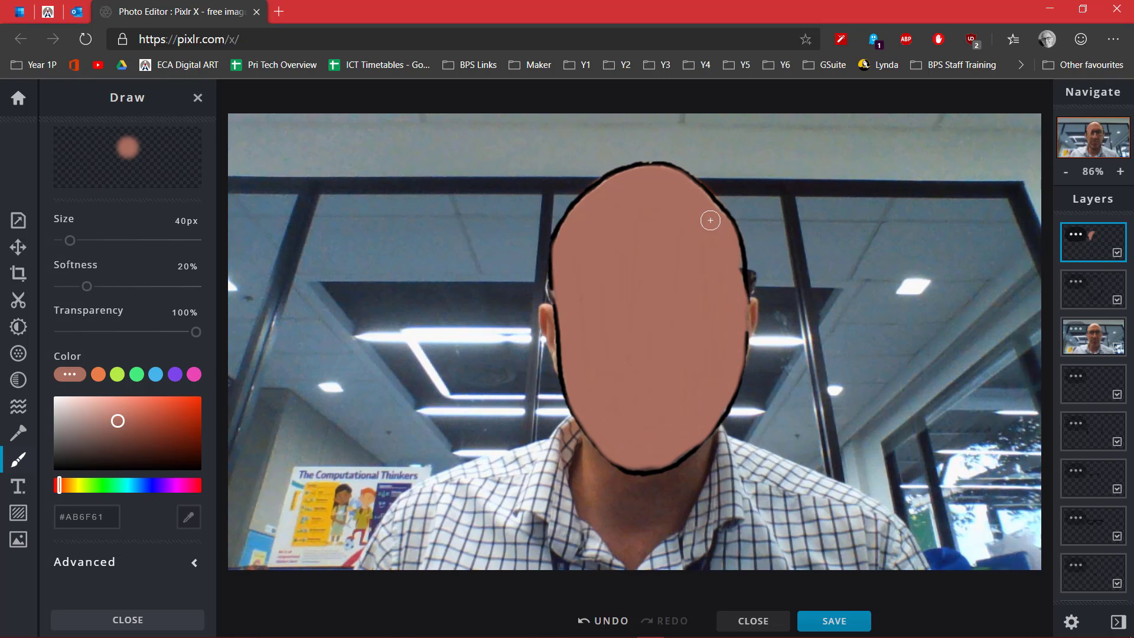
left_click_drag(630, 186, 598, 383)
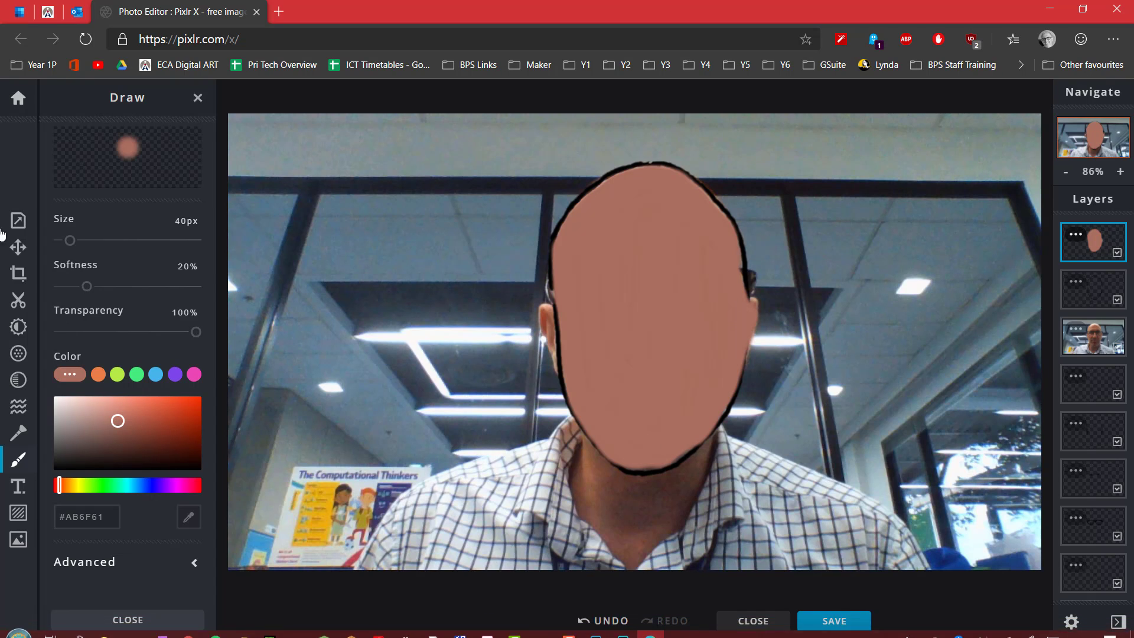
- Set the brush to 4px with 0% softness and touch up the face edges, undoing stray strokes
left_click_drag(84, 290, 55, 293)
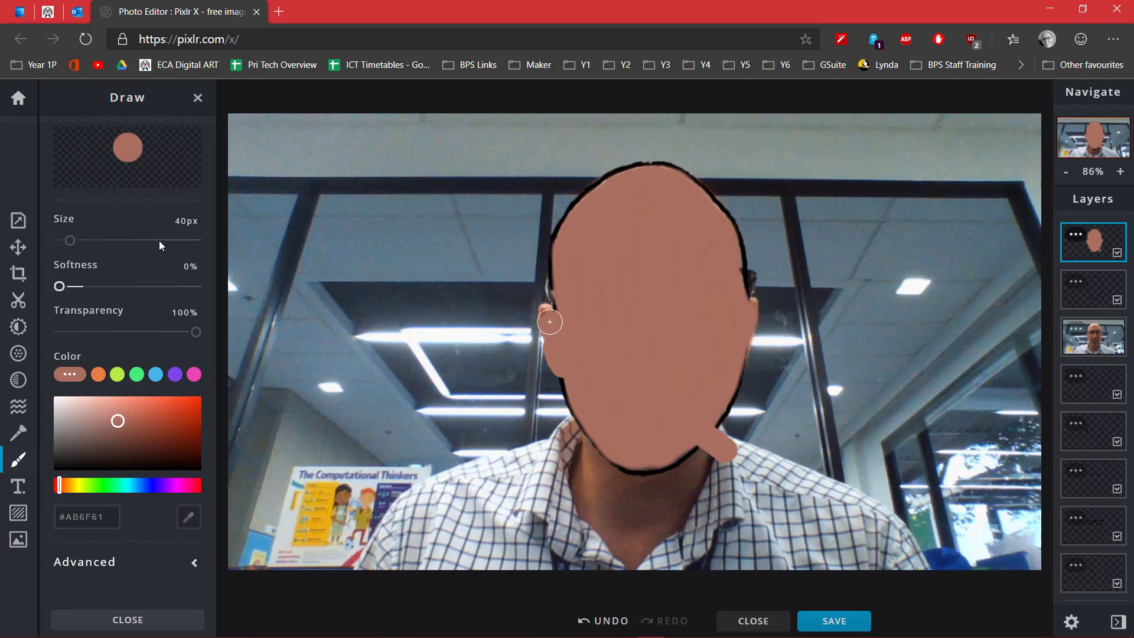
key("ctrl+z")
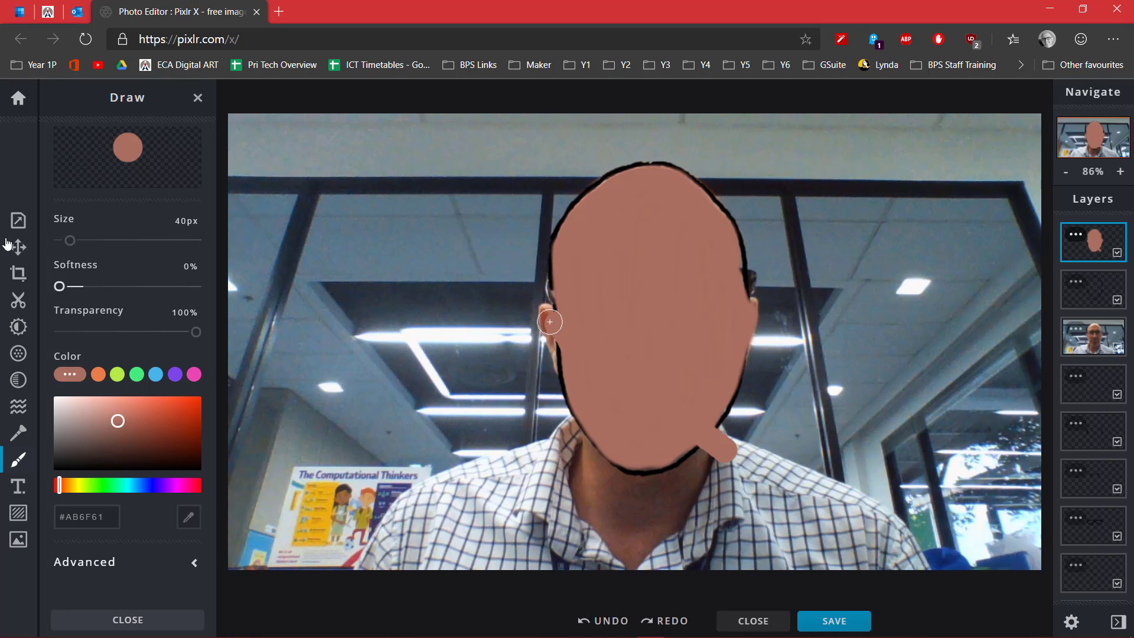
left_click_drag(72, 245, 64, 246)
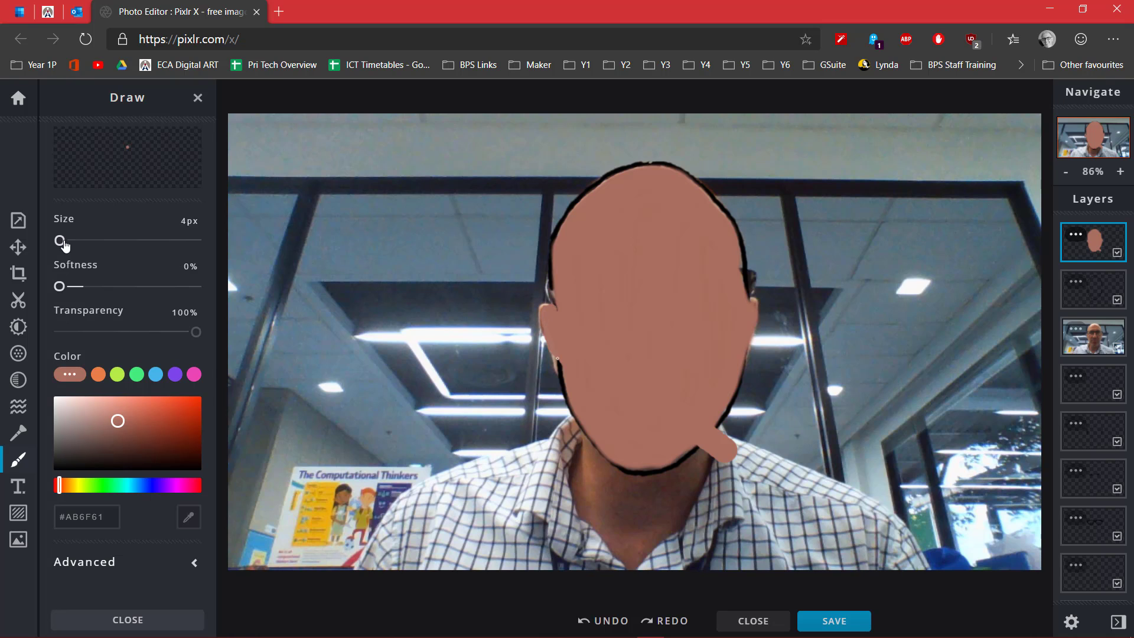
left_click_drag(557, 358, 561, 364)
mouse_move(745, 340)
left_mouse_down()
mouse_move(746, 359)
mouse_move(753, 332)
left_mouse_up()
key("ctrl+z")
key("ctrl+z")
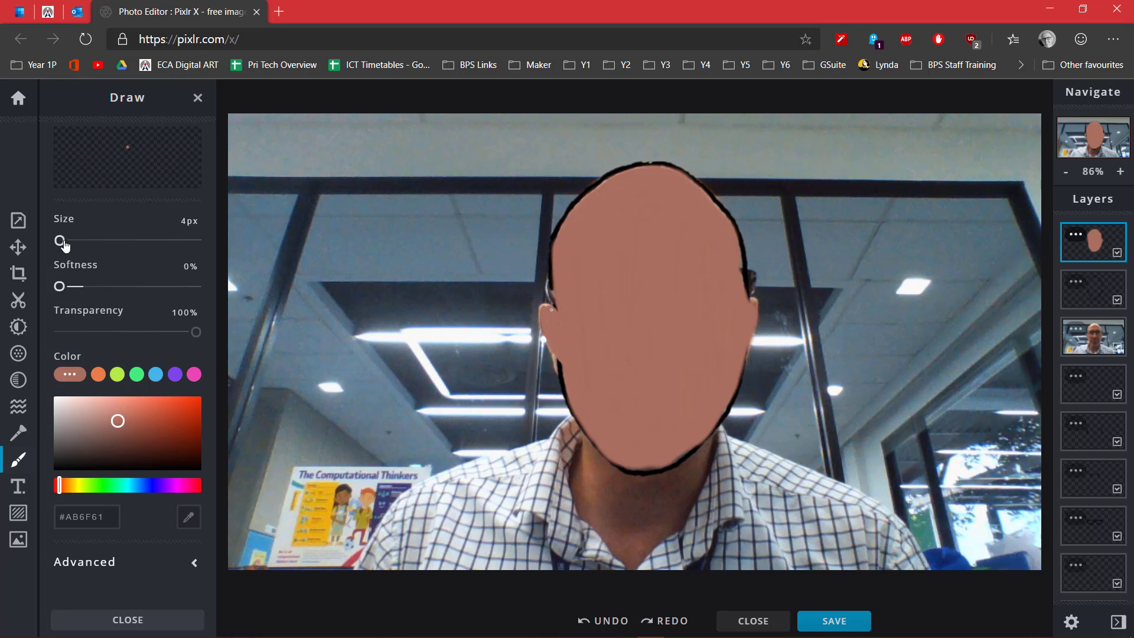
- Dab skin colour near the left ear and move the empty layer to the top of the stack
left_click(559, 309)
left_click(1075, 282)
left_click_drag(1104, 285, 1092, 241)
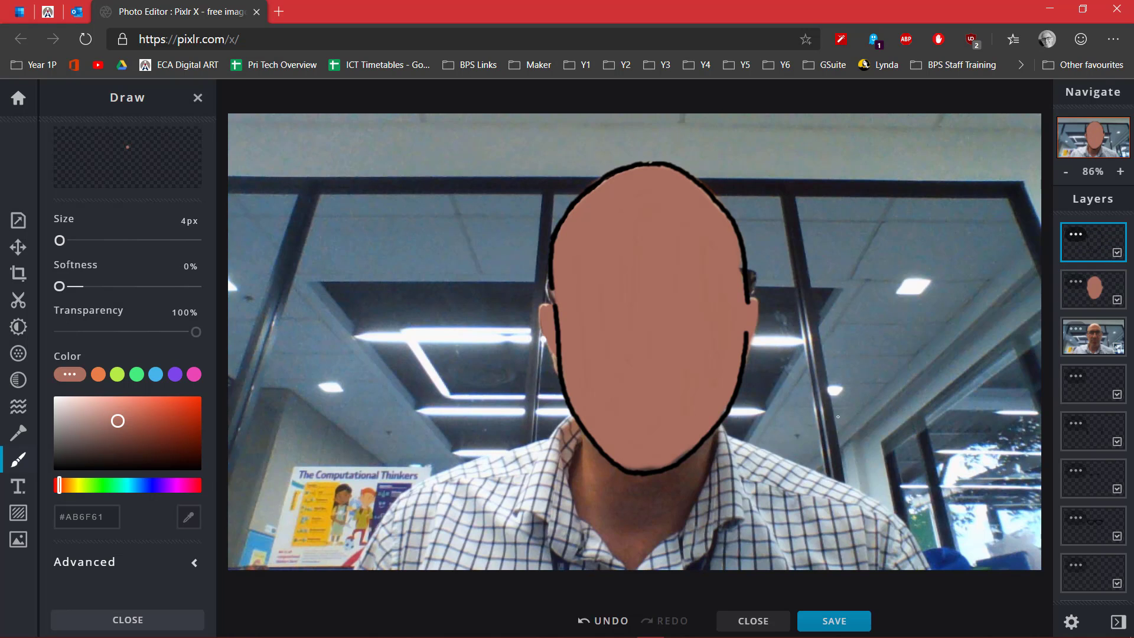
- Place the face-colour layer directly above the photo layer, then touch up the left outline
left_click(1104, 382)
left_click_drag(1103, 343, 1095, 501)
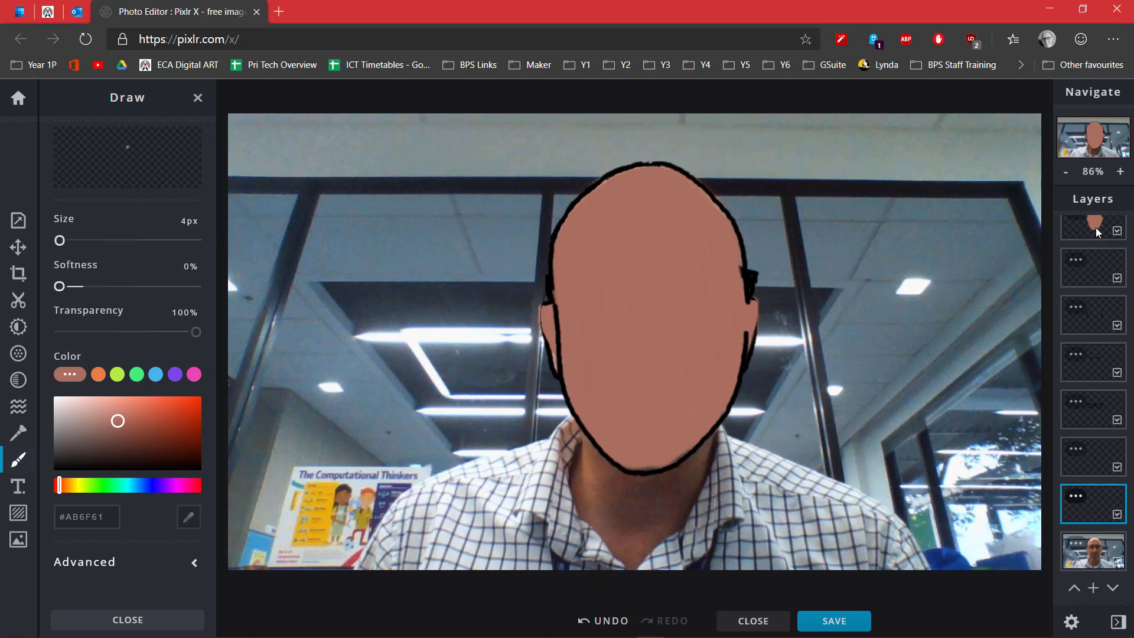
left_click_drag(1096, 228, 1104, 506)
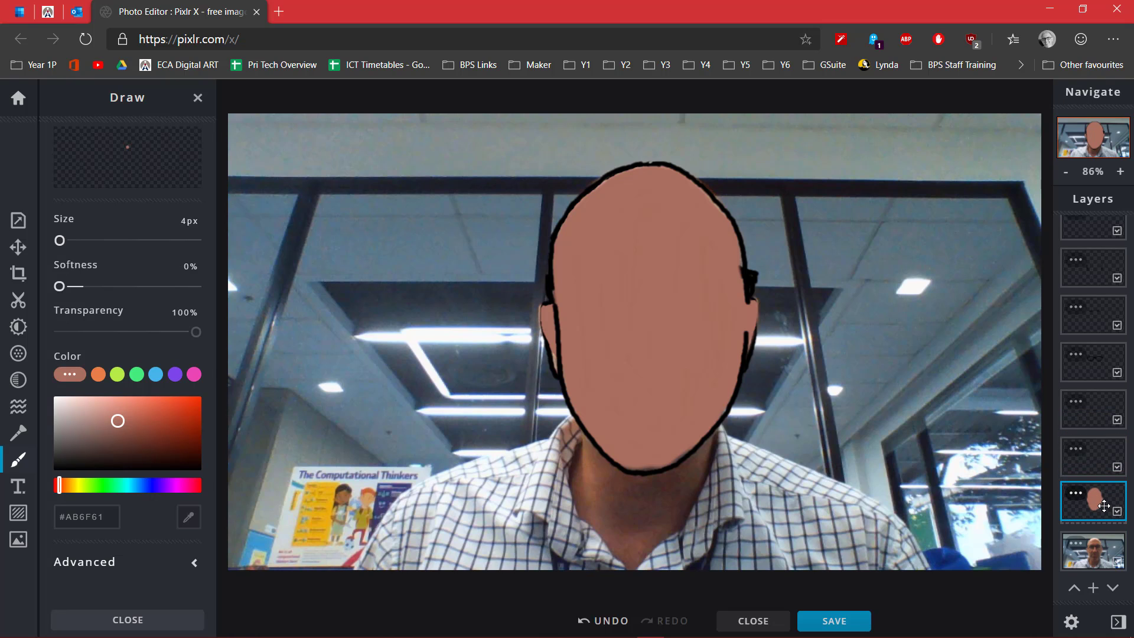
left_click_drag(1103, 506, 1103, 506)
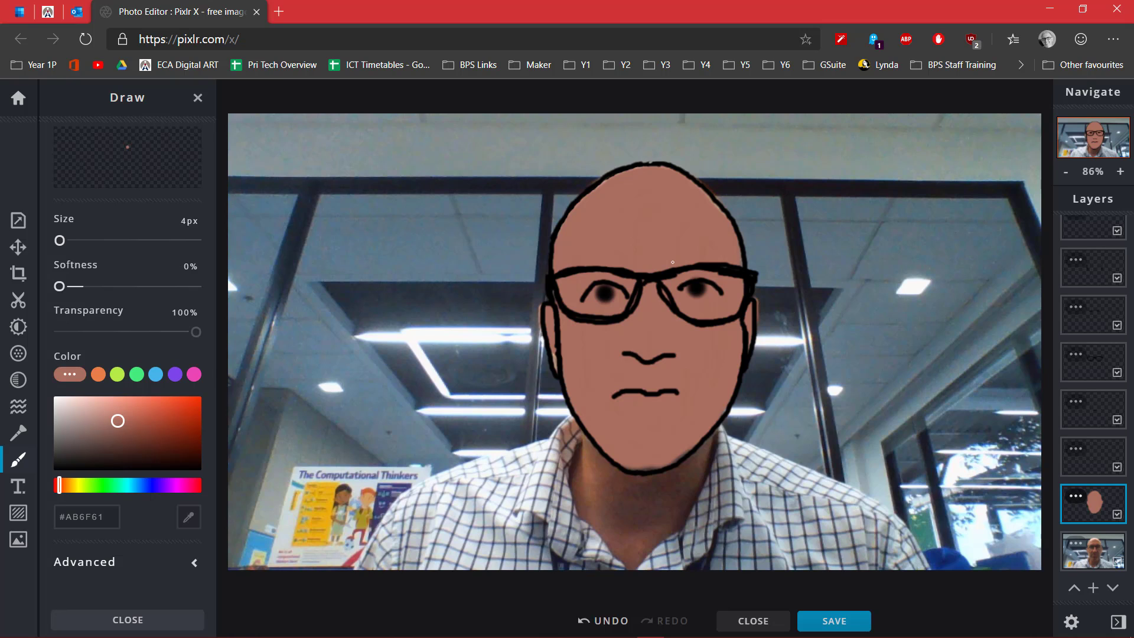
left_click_drag(555, 367, 553, 353)
- Add a new empty layer and set the brush to lime green #9CEA00 at 500px
left_click(1097, 548)
left_click(1093, 589)
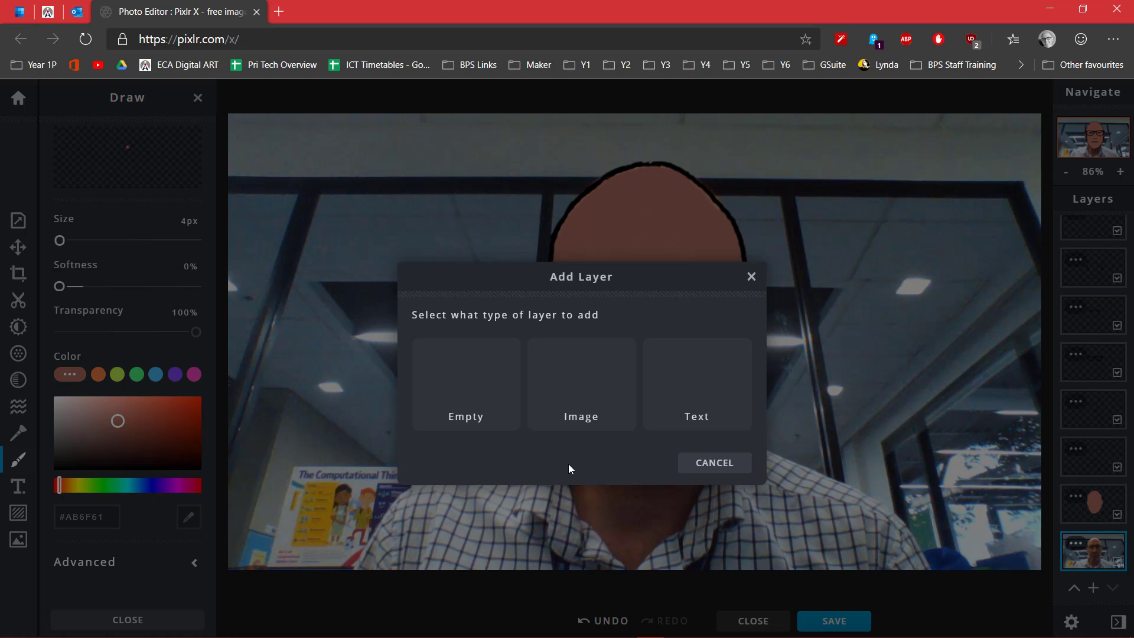
left_click(463, 381)
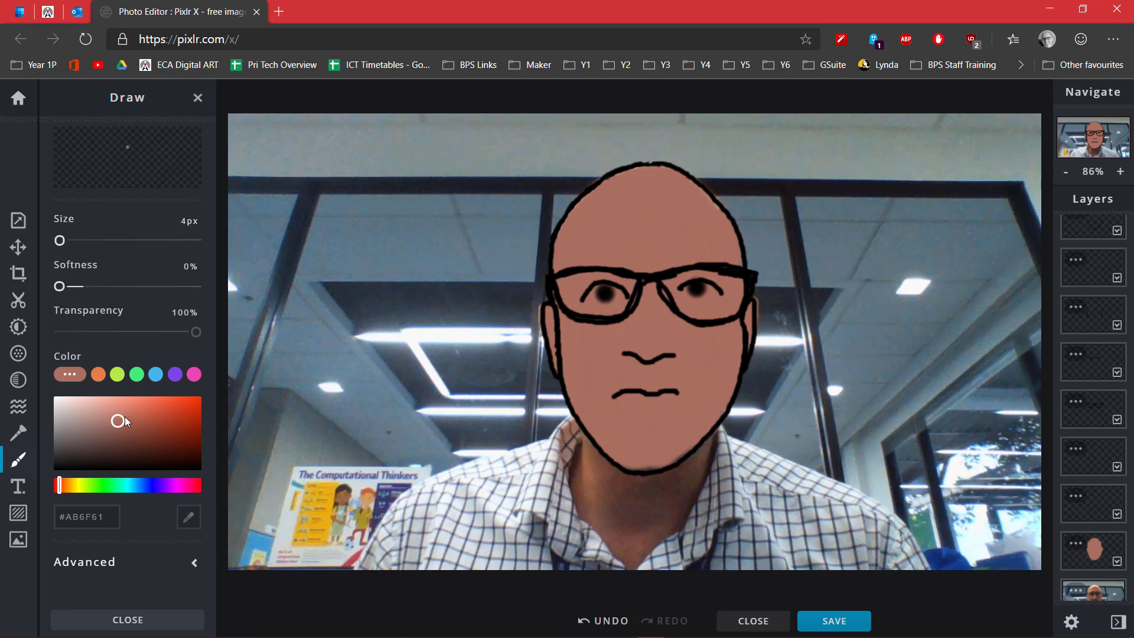
left_click(118, 375)
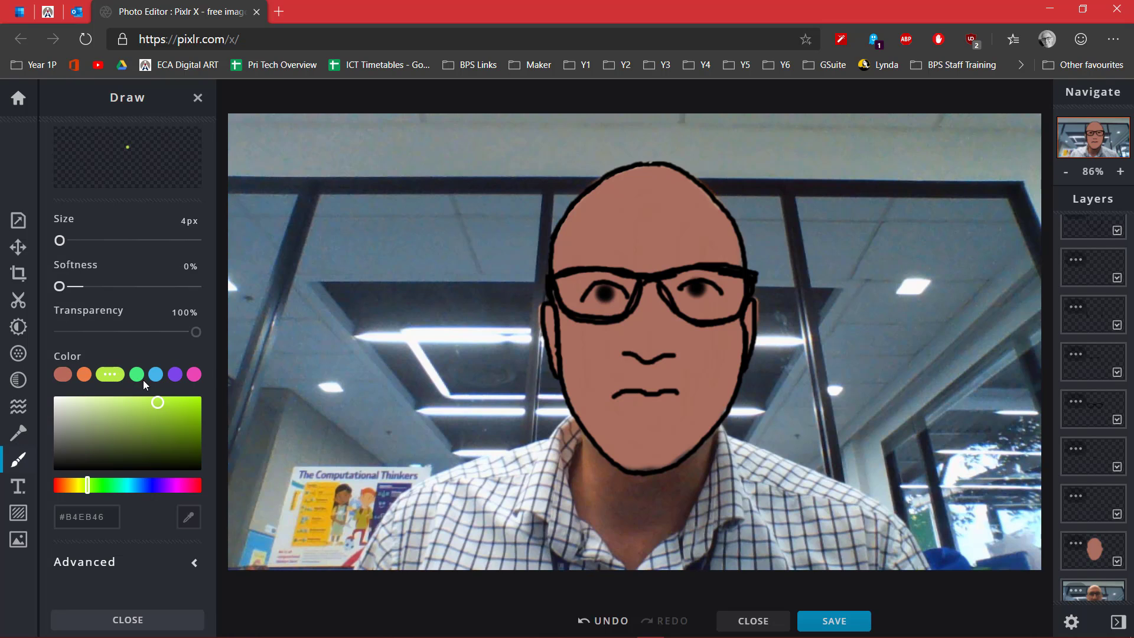
left_click_drag(158, 405, 209, 402)
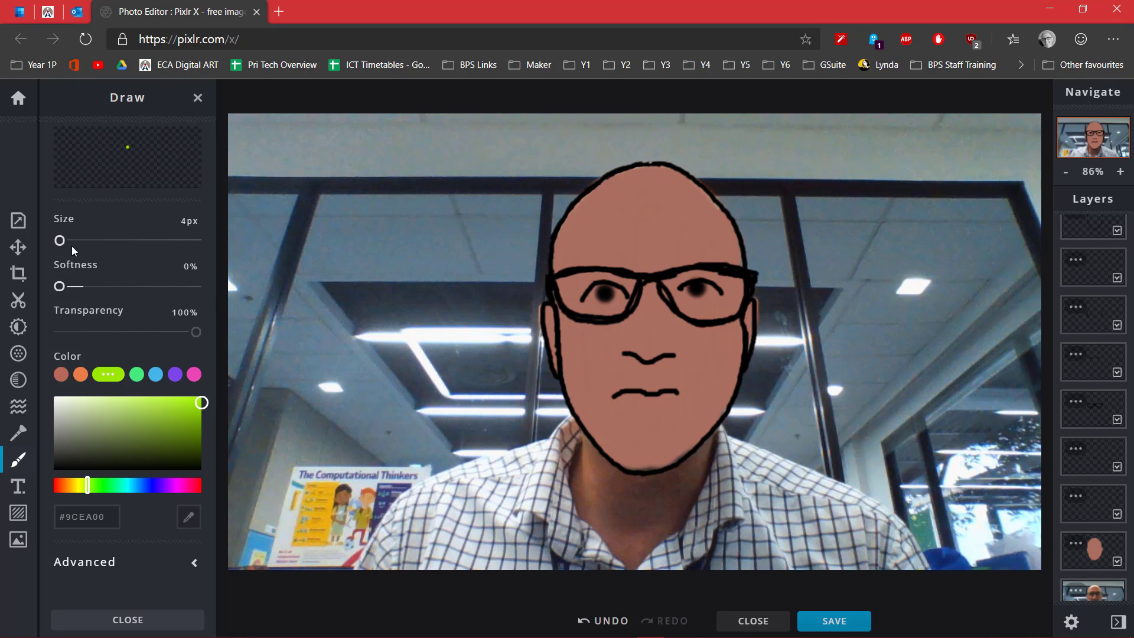
left_click_drag(62, 241, 226, 246)
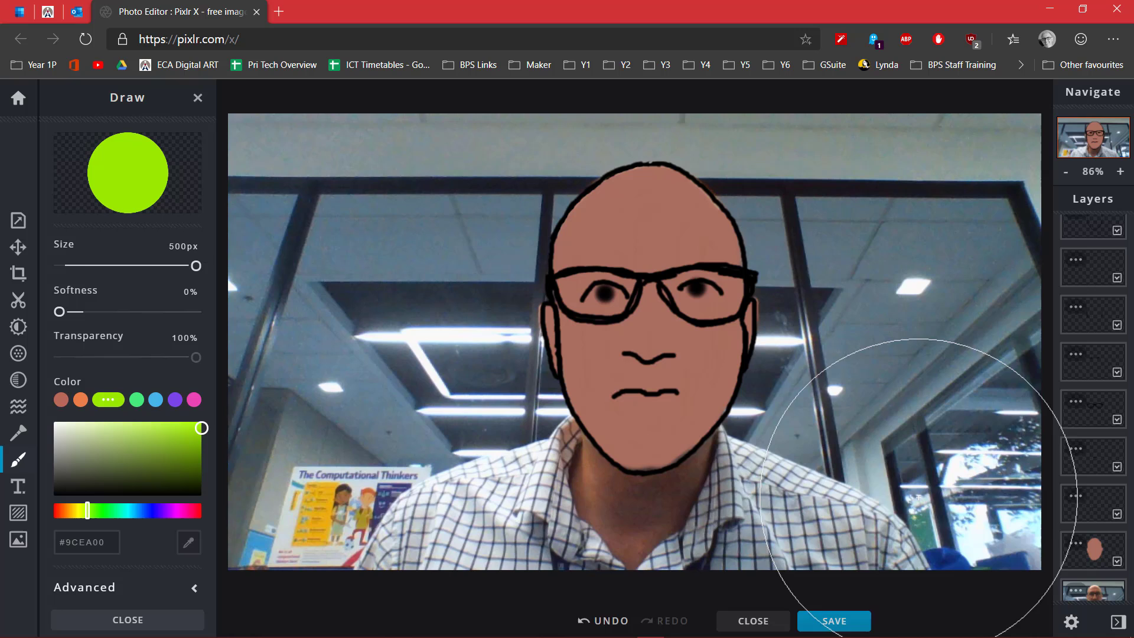
- Move the new layer beneath the face layer and paint the whole background lime green
scroll(856, 384, "down", 3)
scroll(856, 383, "up", 1)
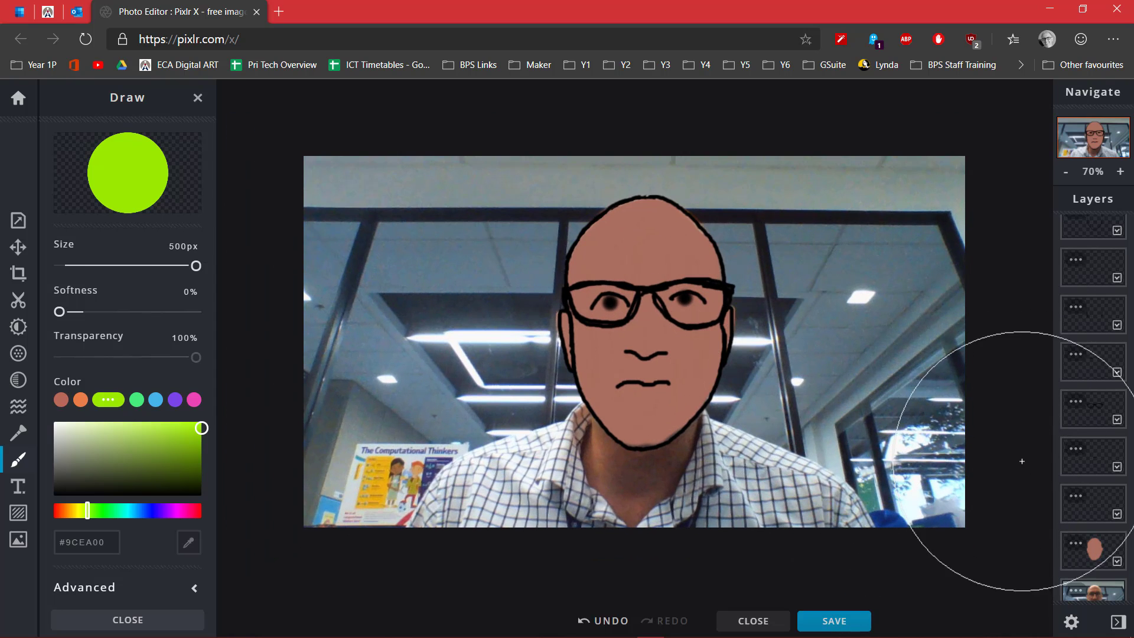
scroll(1103, 585, "down", 1)
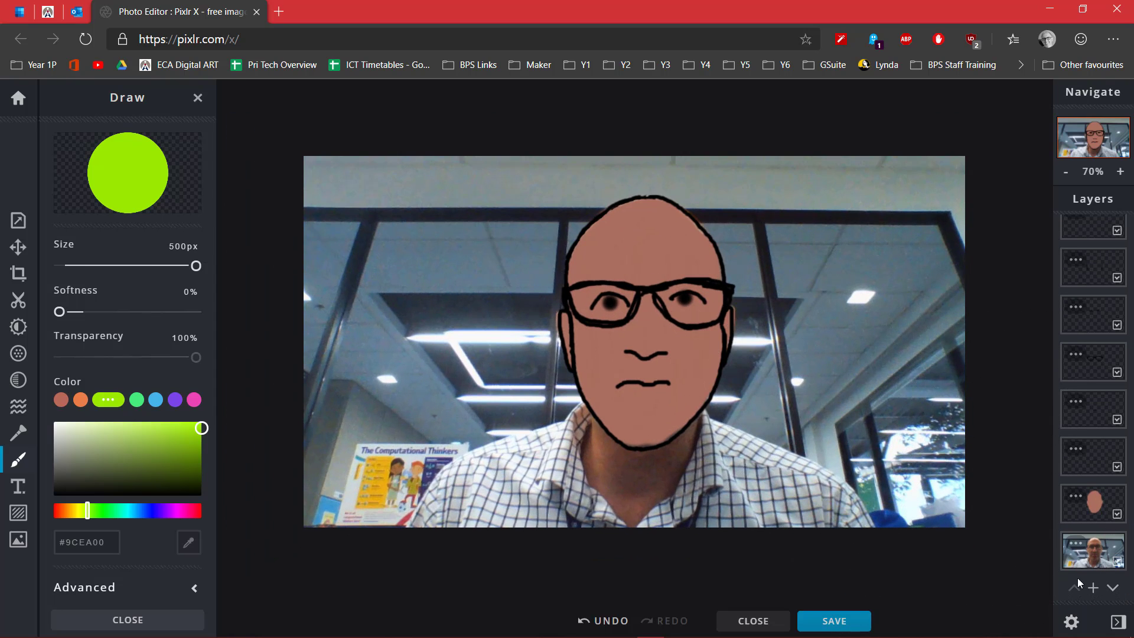
scroll(1089, 541, "up", 1)
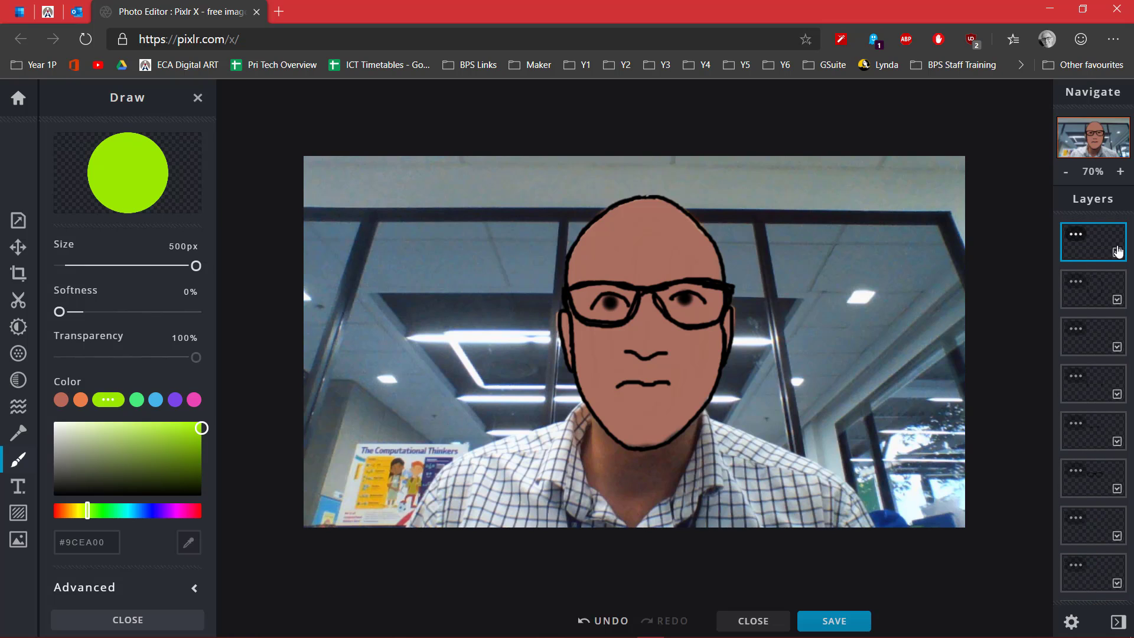
mouse_move(1106, 246)
left_mouse_down()
mouse_move(1110, 614)
mouse_move(1086, 582)
mouse_move(1099, 457)
mouse_move(1106, 512)
left_mouse_up()
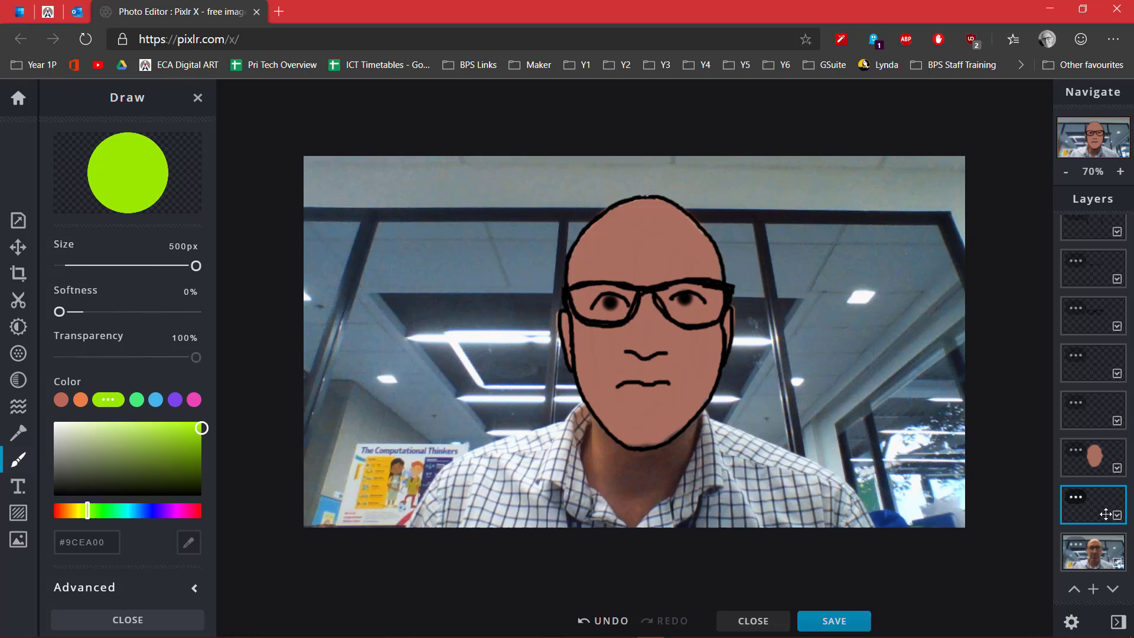
left_click(852, 315)
mouse_move(853, 323)
left_mouse_down()
mouse_move(858, 421)
mouse_move(874, 242)
mouse_move(727, 214)
mouse_move(380, 227)
mouse_move(366, 400)
mouse_move(378, 436)
mouse_move(690, 406)
mouse_move(759, 418)
left_mouse_up()
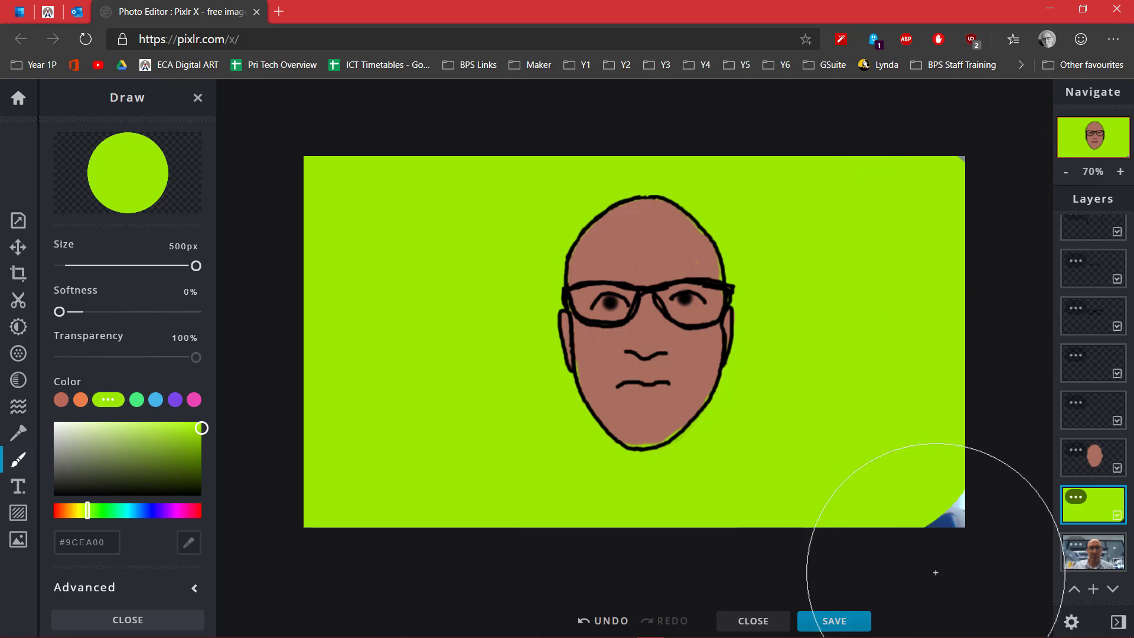
left_click(954, 519)
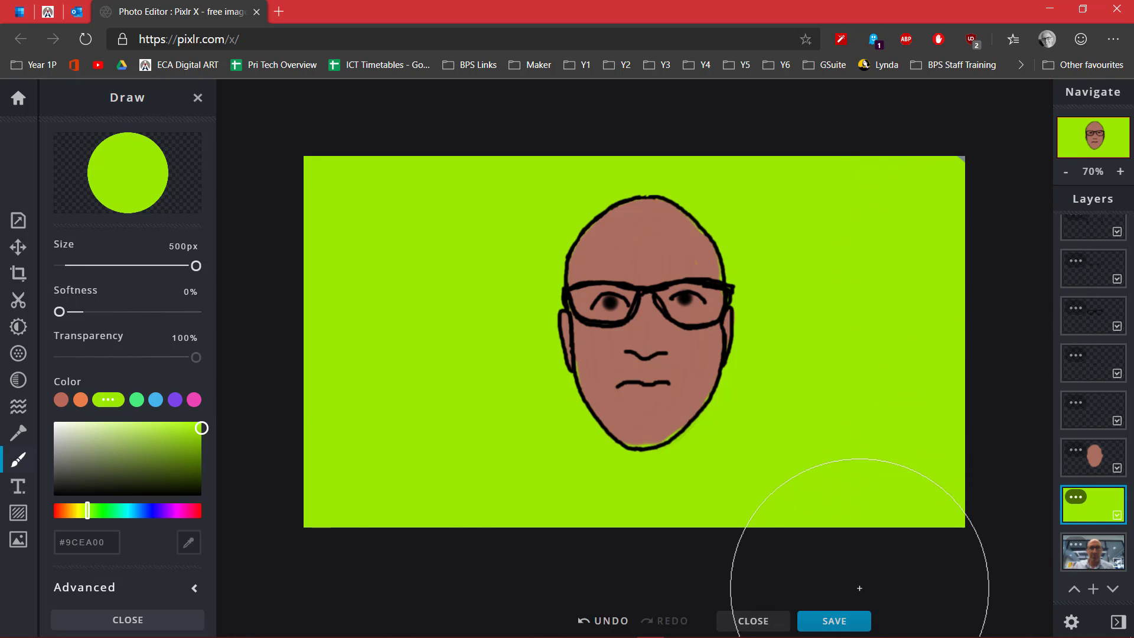
mouse_move(687, 635)
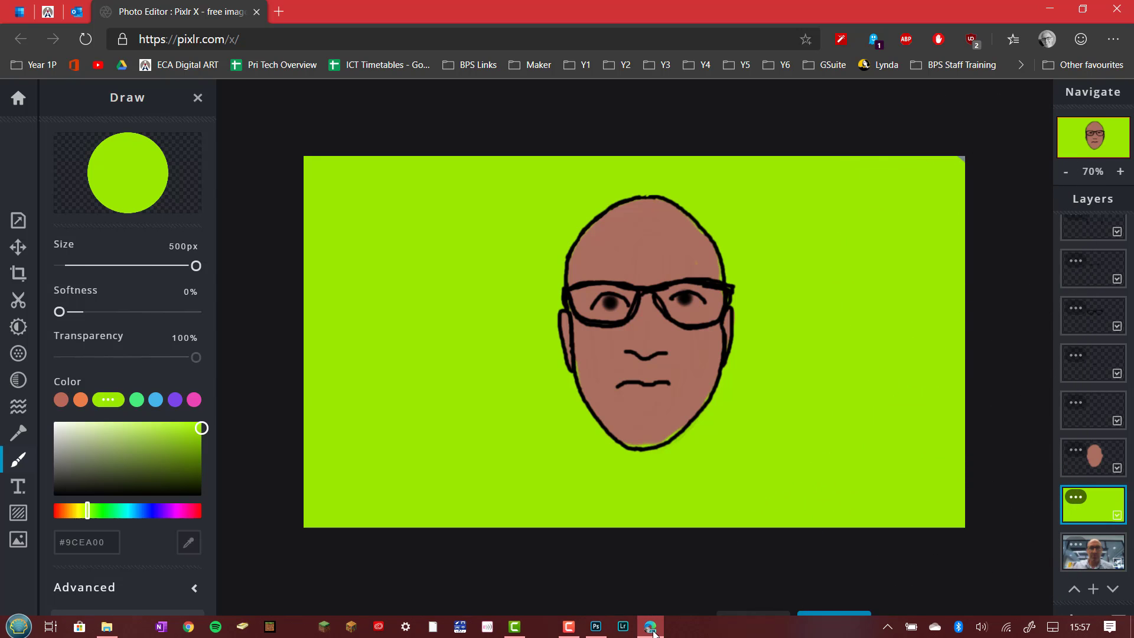